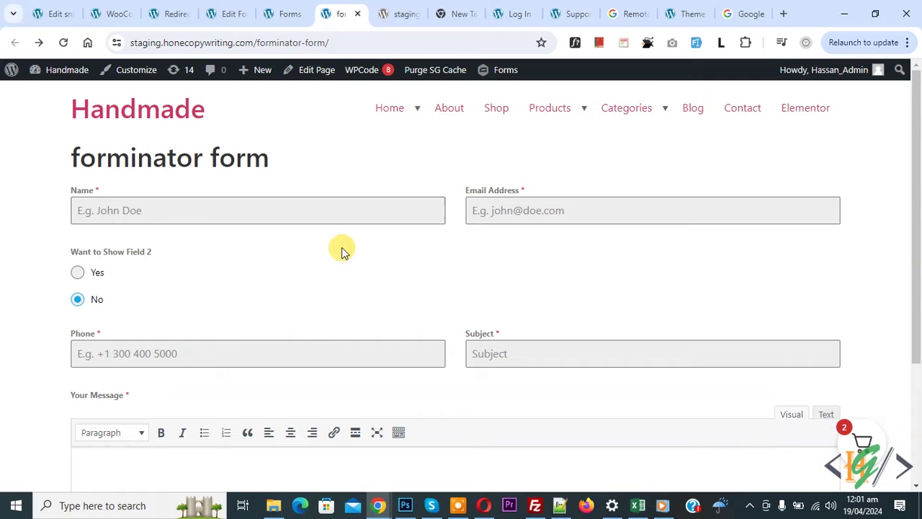
- Switch from the published form page to the Forminator forms admin list showing 4 active forms
{"action": "left_click_drag", "start_coordinate": [76, 153], "coordinate": [268, 156]}
{"action": "left_click", "coordinate": [331, 165]}
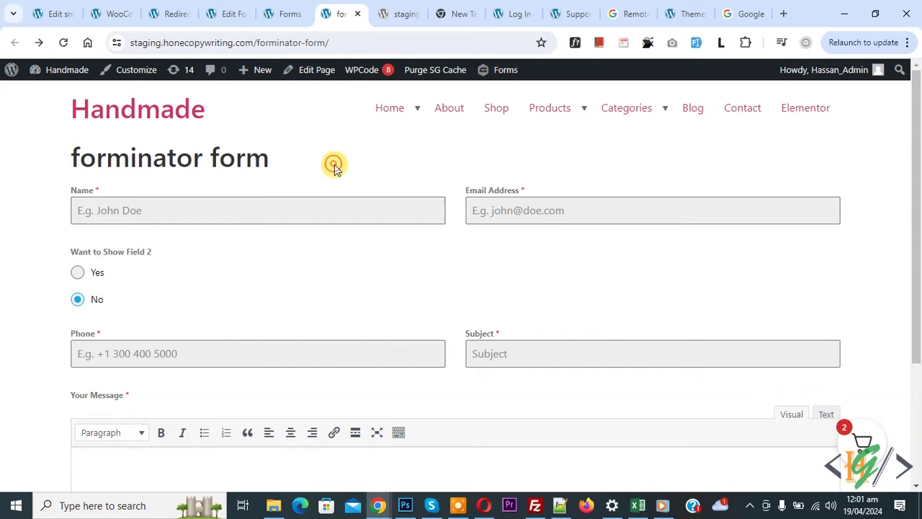
{"action": "left_click", "coordinate": [288, 12]}
- Open simple form in the editor and show its Behavior settings with the Inline Message action
{"action": "scroll", "coordinate": [371, 180], "scroll_direction": "down", "scroll_amount": 8}
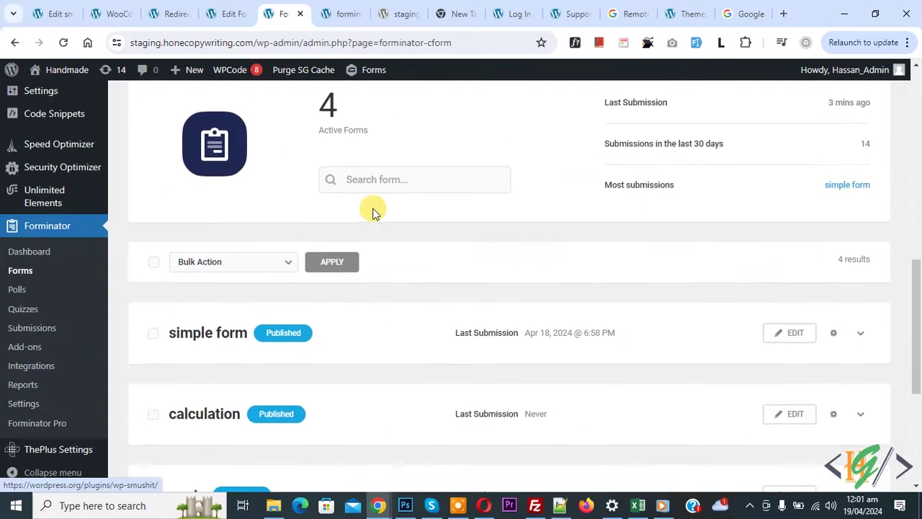
{"action": "left_click", "coordinate": [214, 266]}
{"action": "left_click", "coordinate": [793, 273]}
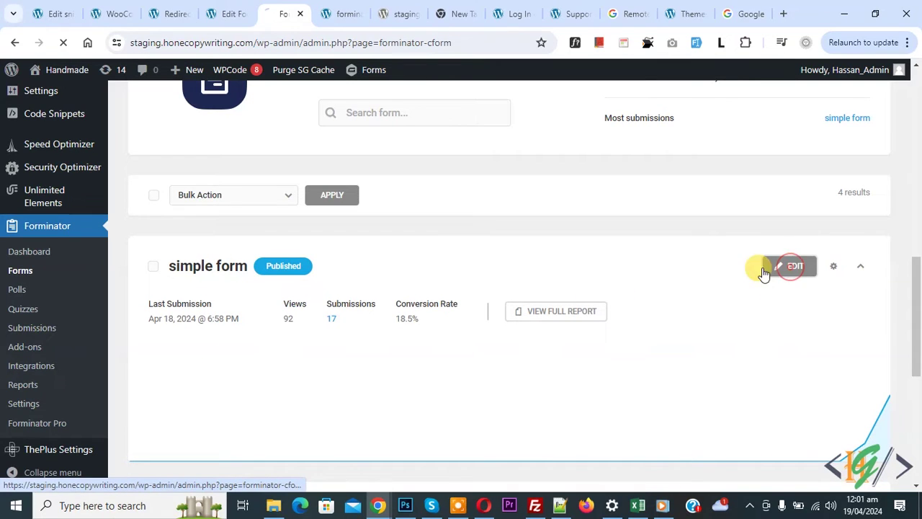
{"action": "scroll", "coordinate": [380, 179], "scroll_direction": "down", "scroll_amount": 5}
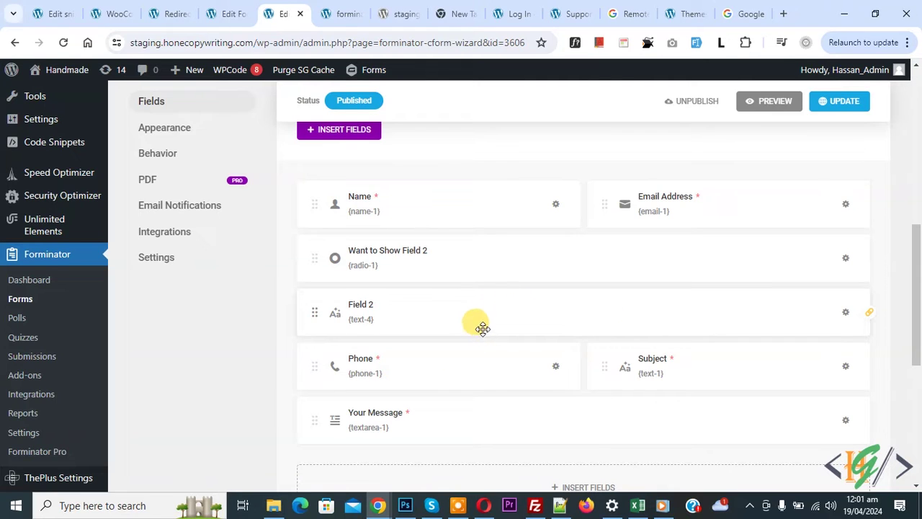
{"action": "scroll", "coordinate": [488, 308], "scroll_direction": "up", "scroll_amount": 1}
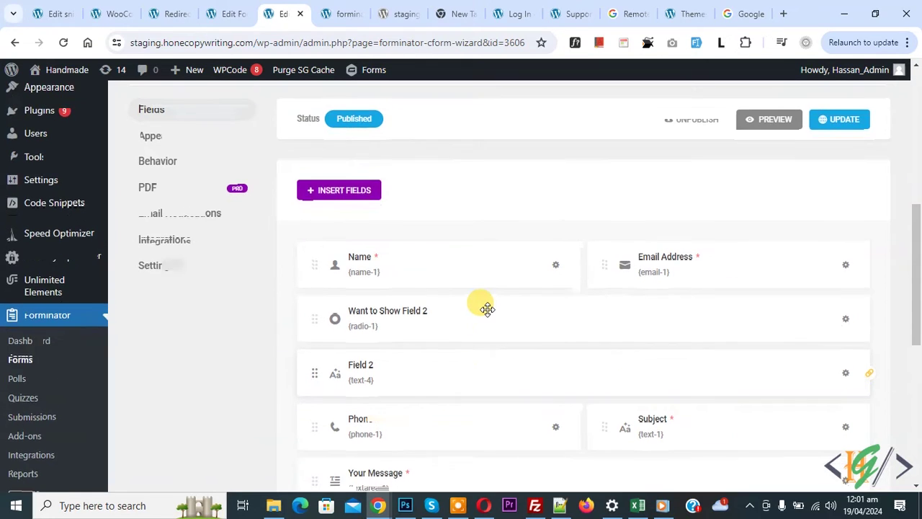
{"action": "left_click", "coordinate": [158, 173]}
{"action": "scroll", "coordinate": [432, 229], "scroll_direction": "down", "scroll_amount": 1}
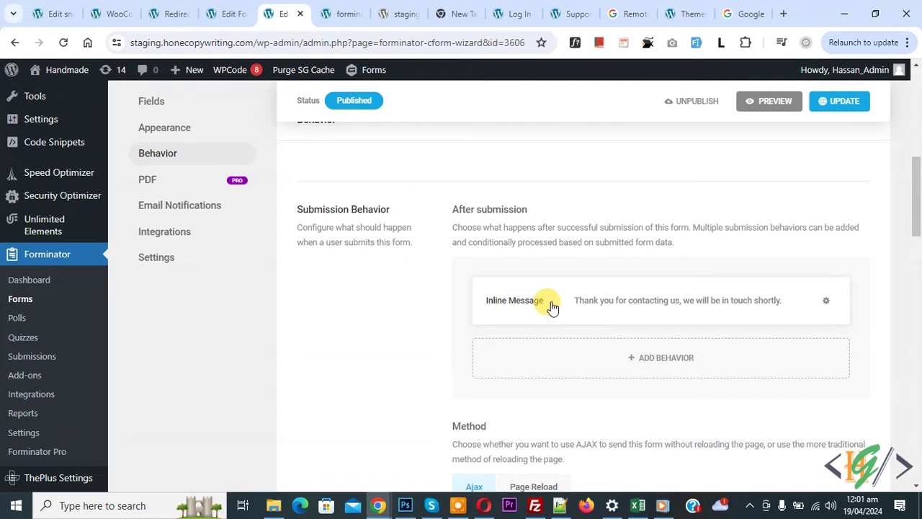
- Edit the simple form's after-submission behavior, switching Inline Message to Redirect user to a URL
{"action": "left_click", "coordinate": [827, 302]}
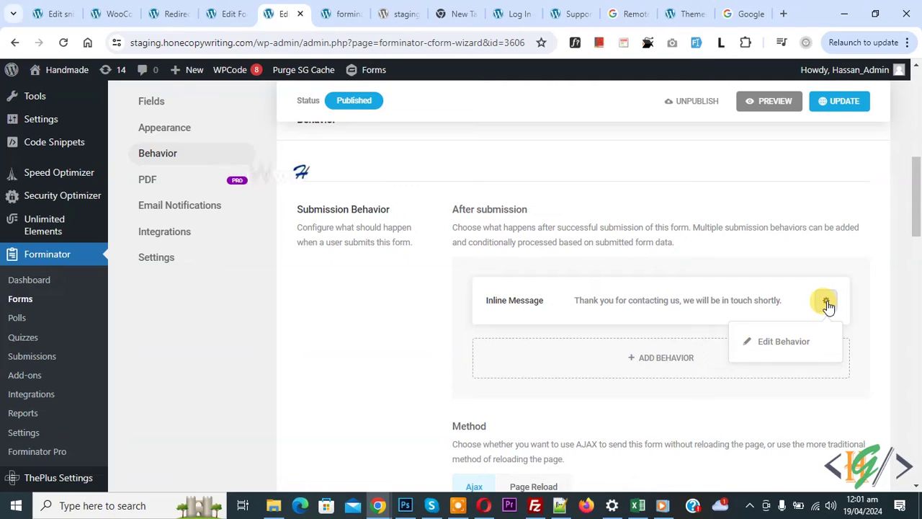
{"action": "left_click", "coordinate": [793, 341]}
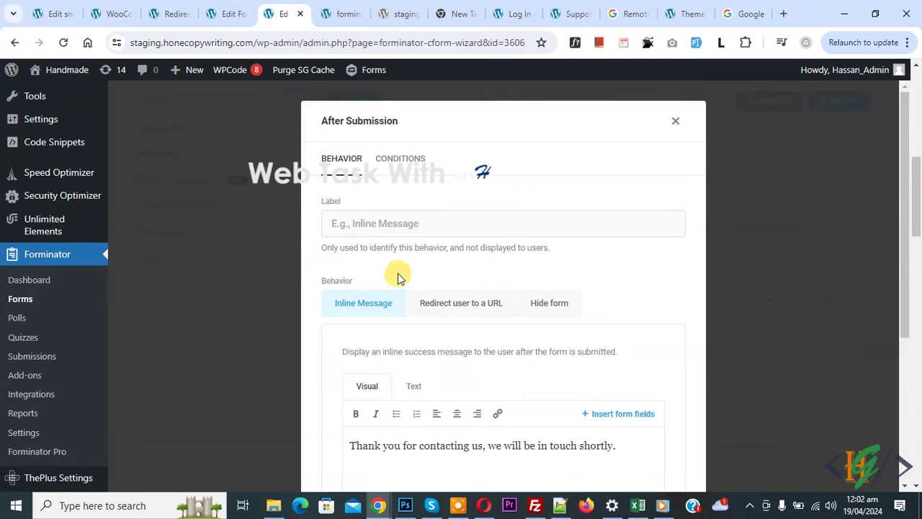
{"action": "left_click", "coordinate": [447, 309]}
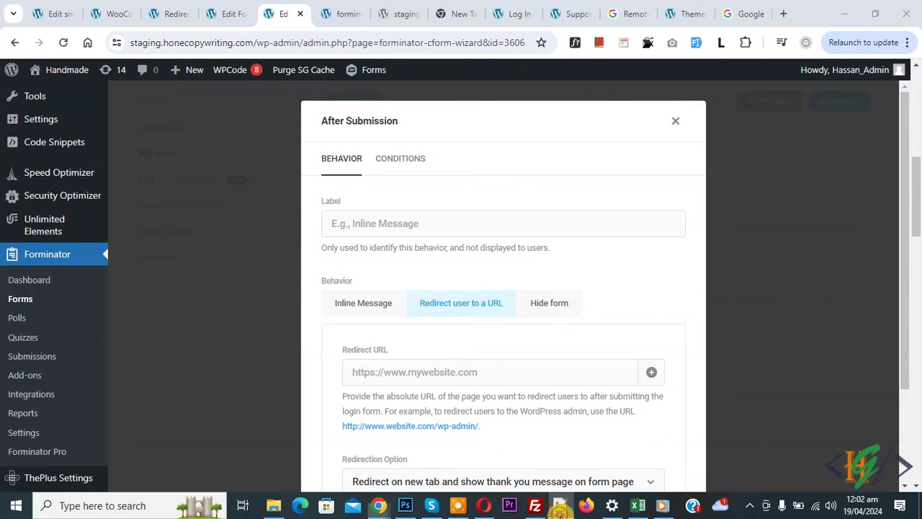
{"action": "left_click", "coordinate": [561, 506]}
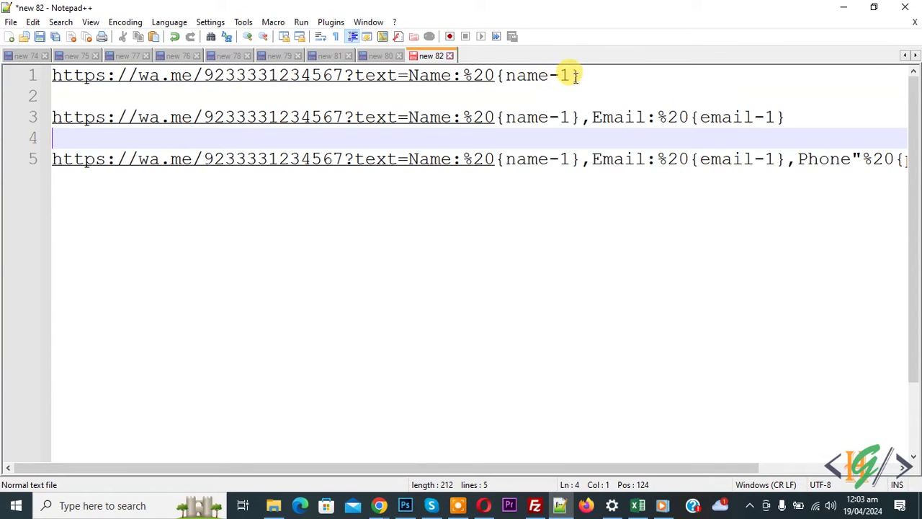
{"action": "left_click", "coordinate": [559, 505]}
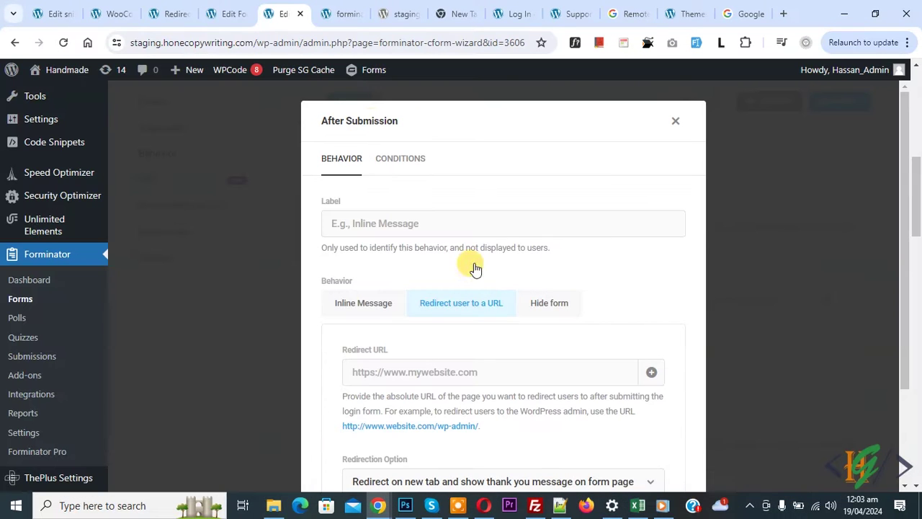
- Go to the other form-editor tab's Fields list showing the name-1, email-1 and phone-1 ids
{"action": "left_click", "coordinate": [227, 14]}
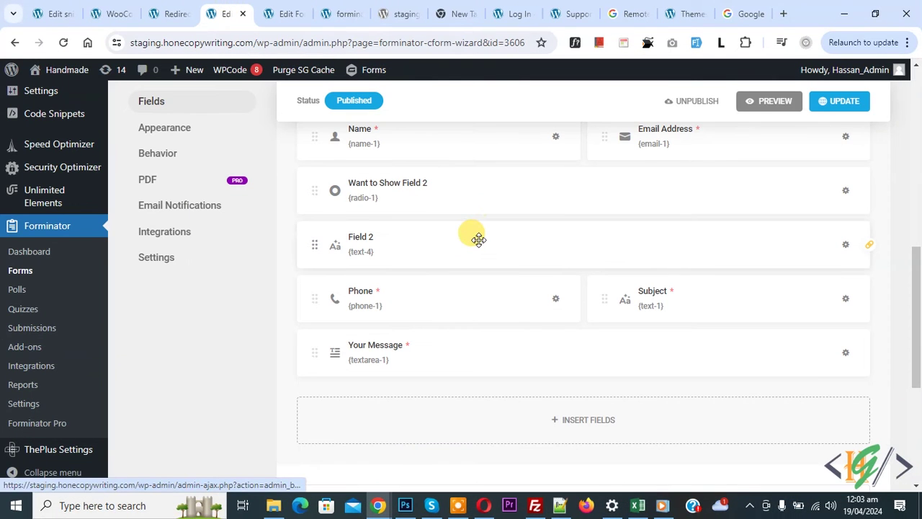
{"action": "scroll", "coordinate": [444, 245], "scroll_direction": "up", "scroll_amount": 1}
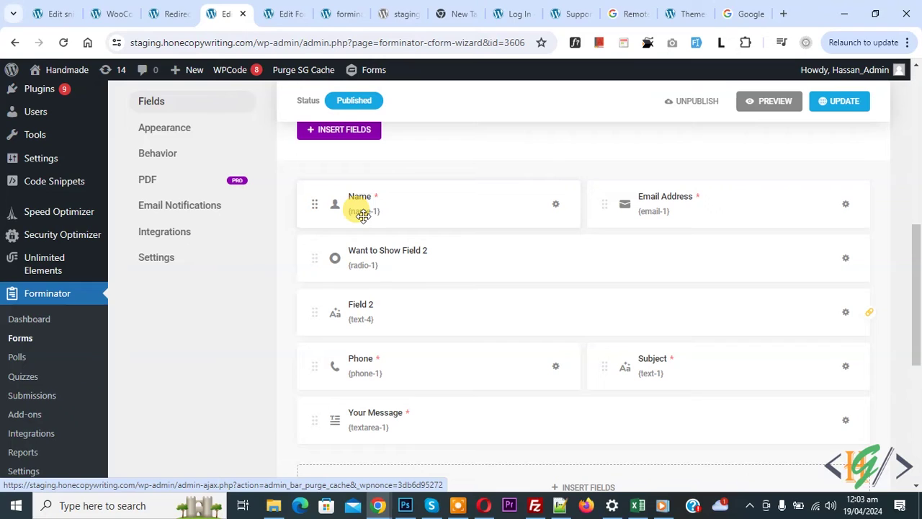
{"action": "left_click_drag", "start_coordinate": [361, 212], "coordinate": [351, 224]}
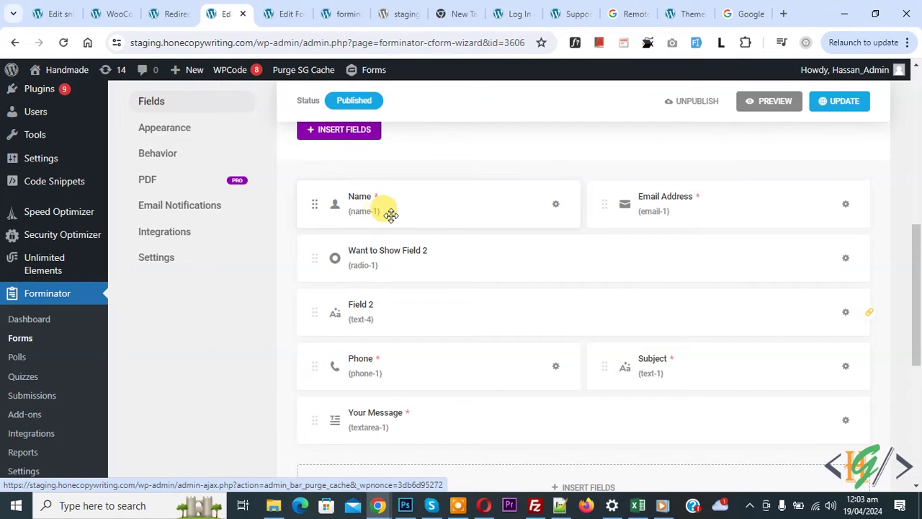
- Review the Name and Email placeholders, like {email-1}, in the line 3 wa.me draft
{"action": "left_click", "coordinate": [560, 505]}
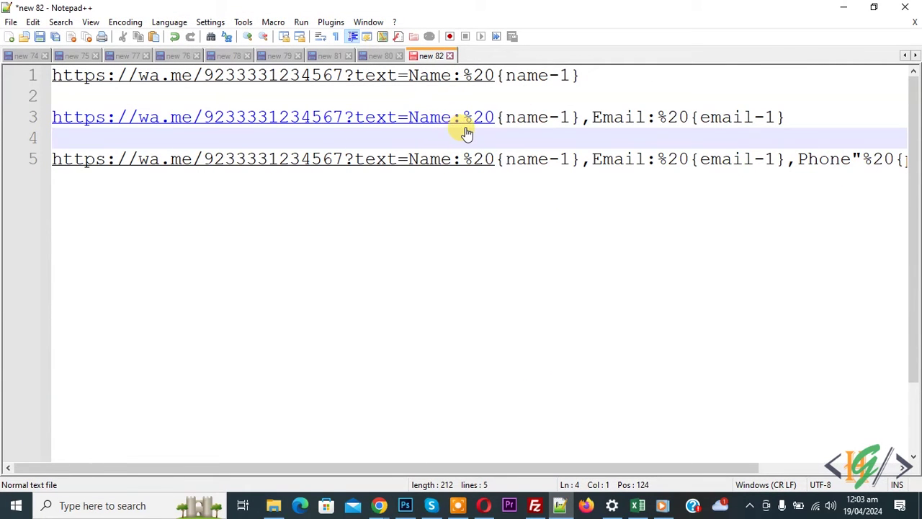
{"action": "left_click", "coordinate": [578, 117]}
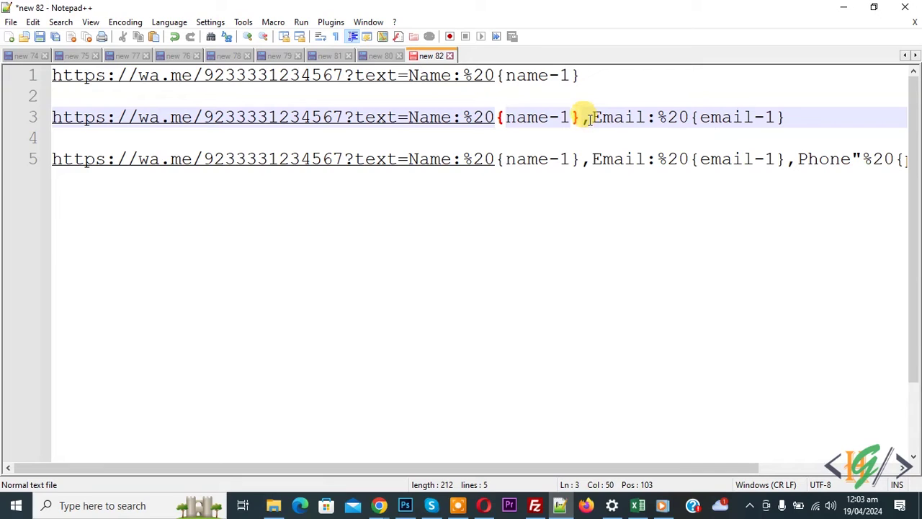
{"action": "left_click_drag", "start_coordinate": [592, 121], "coordinate": [651, 123]}
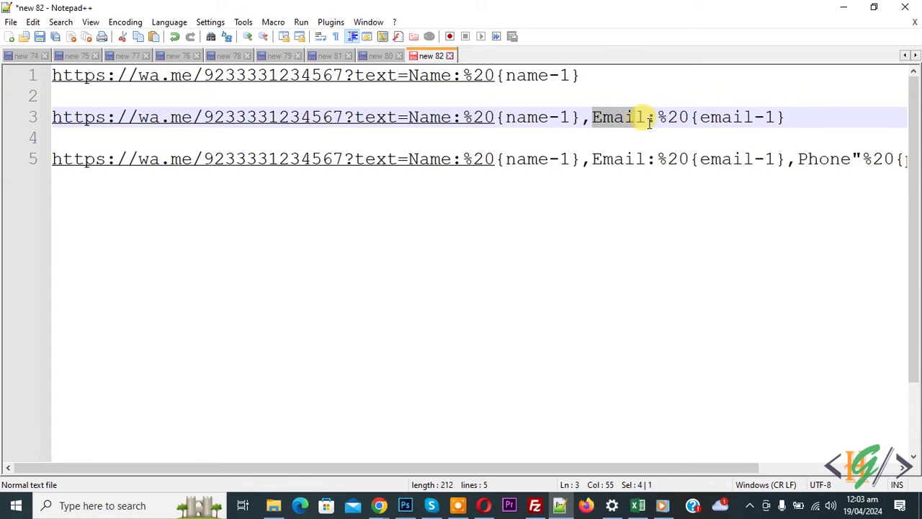
{"action": "left_click", "coordinate": [697, 120]}
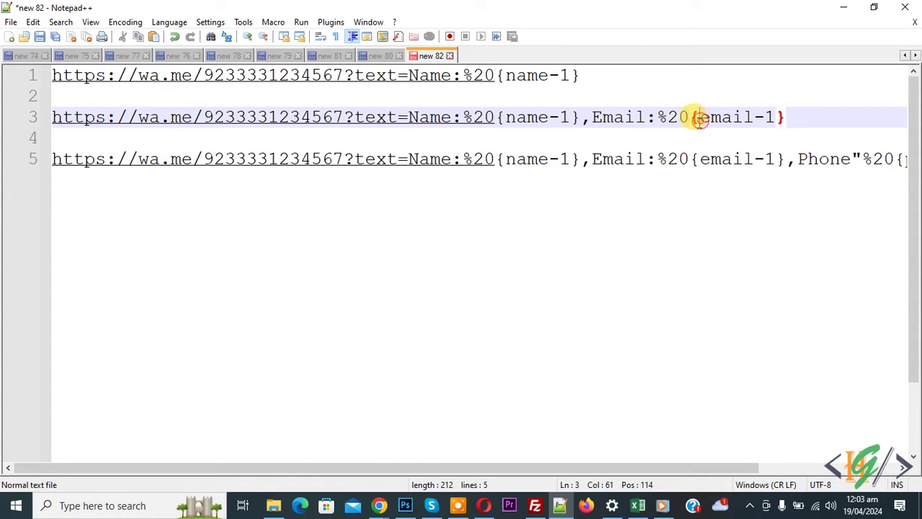
{"action": "left_click_drag", "start_coordinate": [705, 120], "coordinate": [774, 118]}
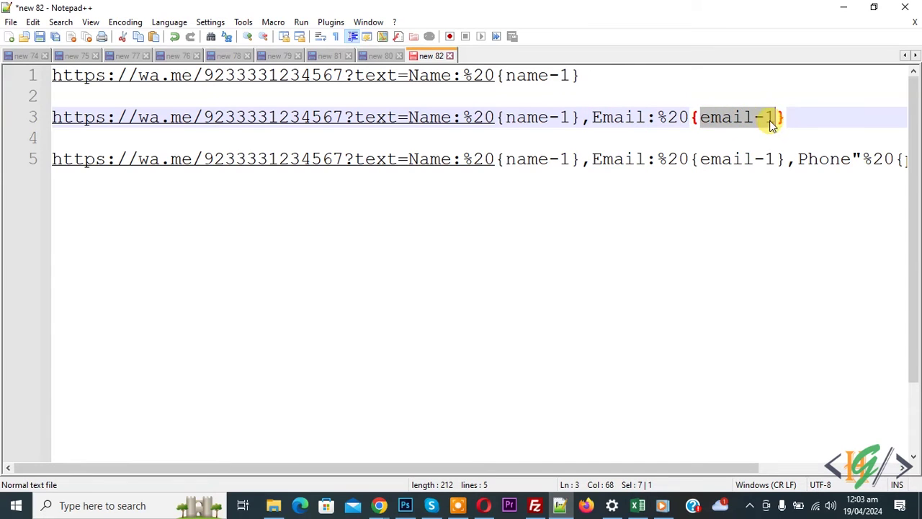
{"action": "left_click", "coordinate": [560, 505]}
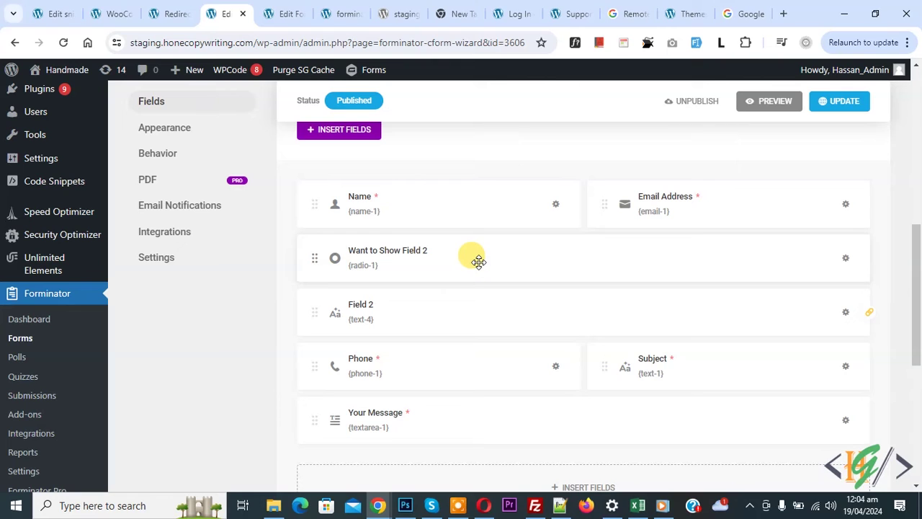
- Replace the stray quote after Phone on line 5 with a colon, giving Phone:%20{phone-1}
{"action": "left_click", "coordinate": [560, 505]}
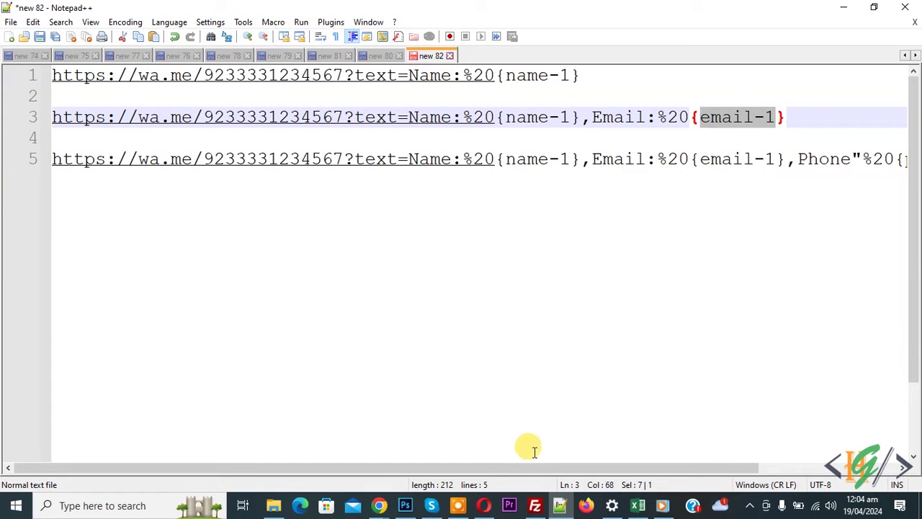
{"action": "left_click_drag", "start_coordinate": [537, 466], "coordinate": [645, 465]}
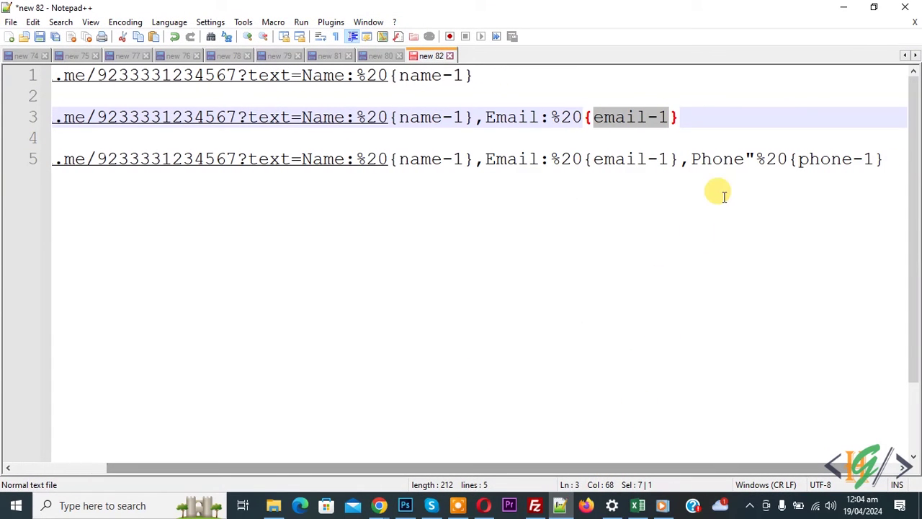
{"action": "left_click", "coordinate": [745, 161]}
{"action": "type", "text": ":"}
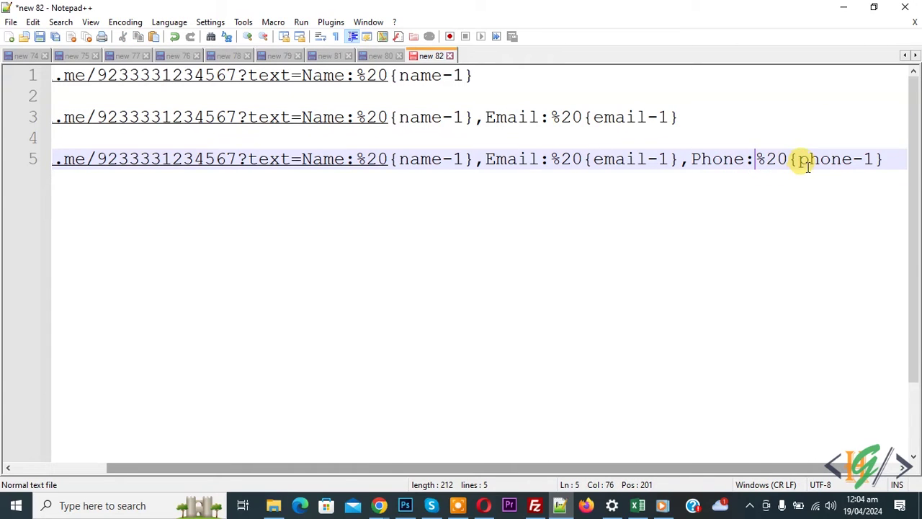
- Recheck the form's field names, then select the whole completed line 5 link for copying
{"action": "left_click", "coordinate": [569, 504]}
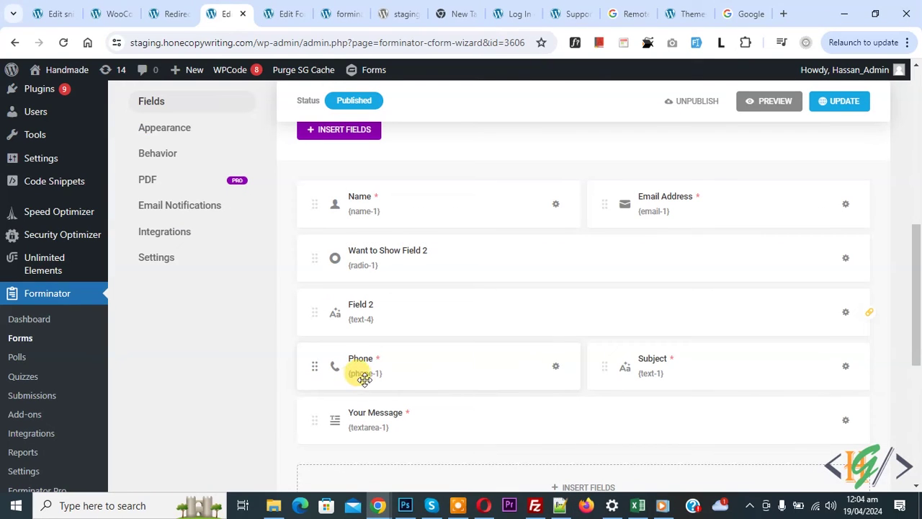
{"action": "left_click", "coordinate": [560, 504]}
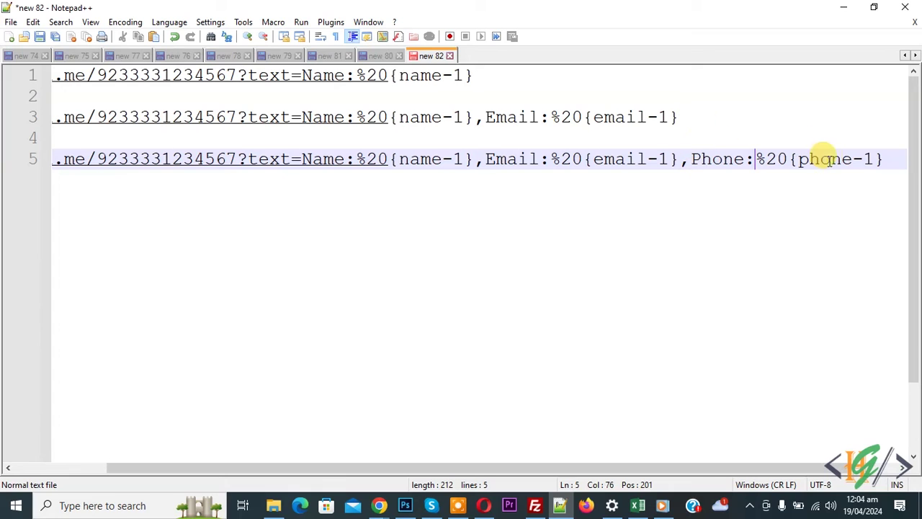
{"action": "mouse_move", "coordinate": [890, 160]}
{"action": "left_mouse_down"}
{"action": "mouse_move", "coordinate": [685, 163]}
{"action": "mouse_move", "coordinate": [894, 160]}
{"action": "left_mouse_up"}
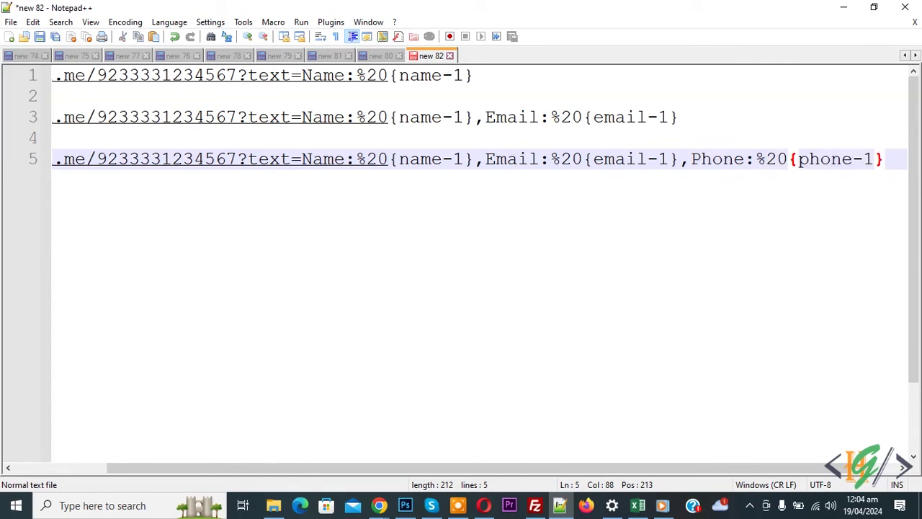
{"action": "left_click", "coordinate": [25, 160]}
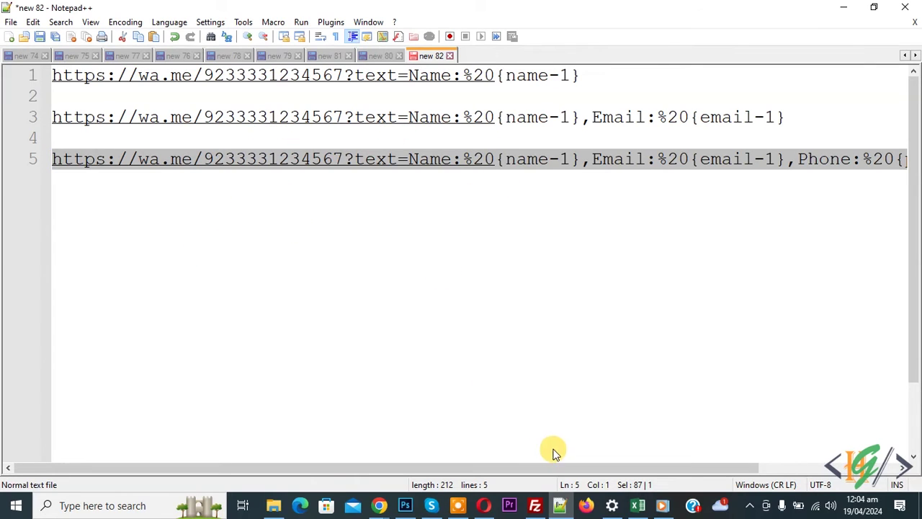
{"action": "left_click", "coordinate": [560, 505]}
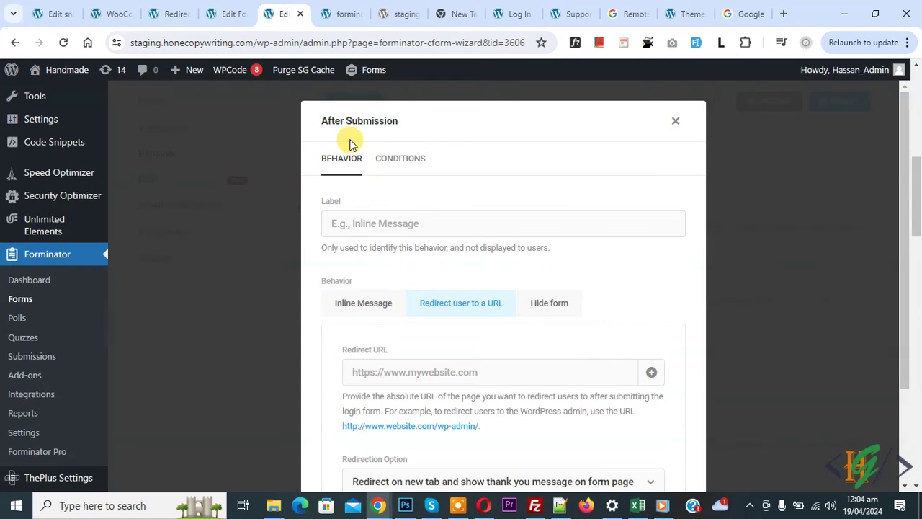
- Paste the completed wa.me link as the Redirect URL, apply it, and update the form
{"action": "left_click", "coordinate": [435, 373]}
{"action": "key", "text": "ctrl+v"}
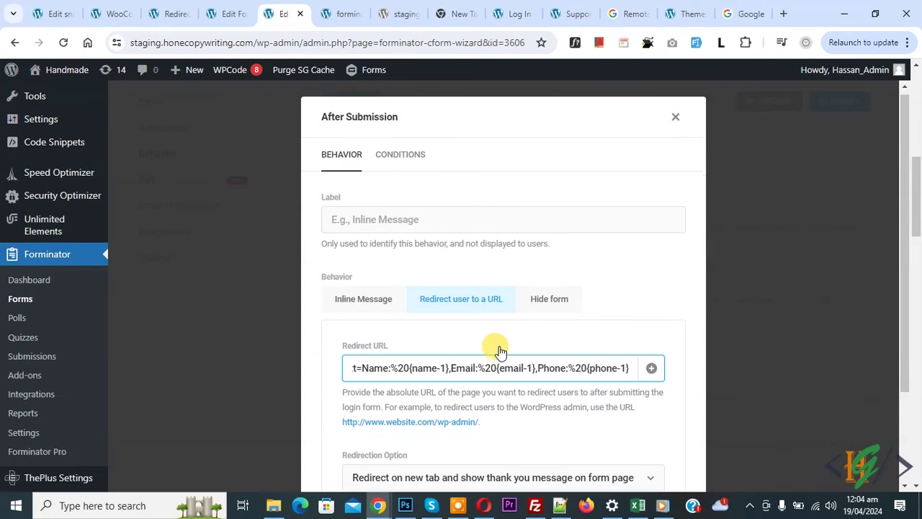
{"action": "scroll", "coordinate": [498, 350], "scroll_direction": "down", "scroll_amount": 2}
{"action": "left_click", "coordinate": [663, 442]}
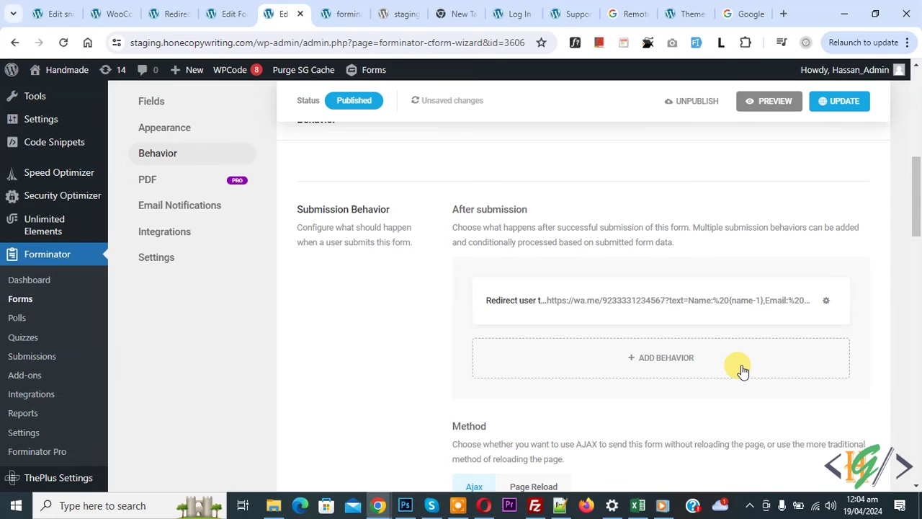
{"action": "left_click", "coordinate": [833, 135]}
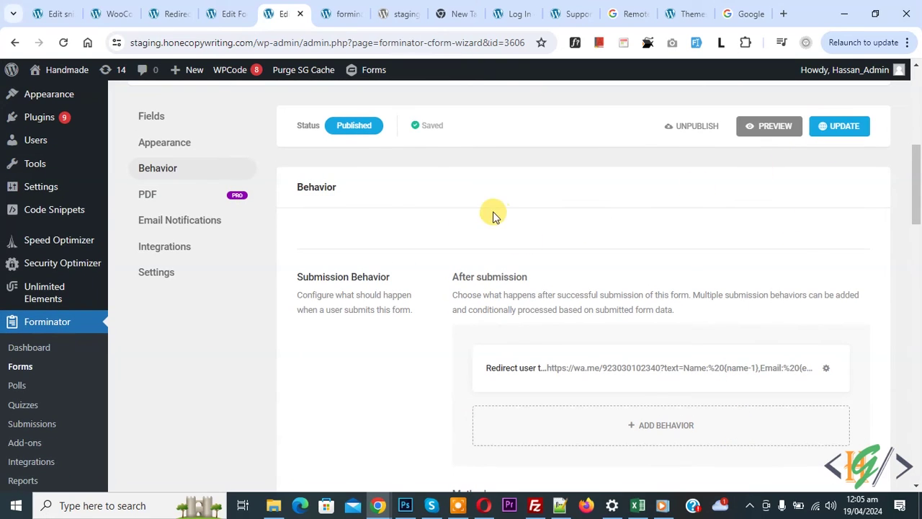
{"action": "left_click", "coordinate": [346, 12]}
- Reload the live form page and submit the filled-in test entry with Send Message
{"action": "left_click", "coordinate": [63, 42]}
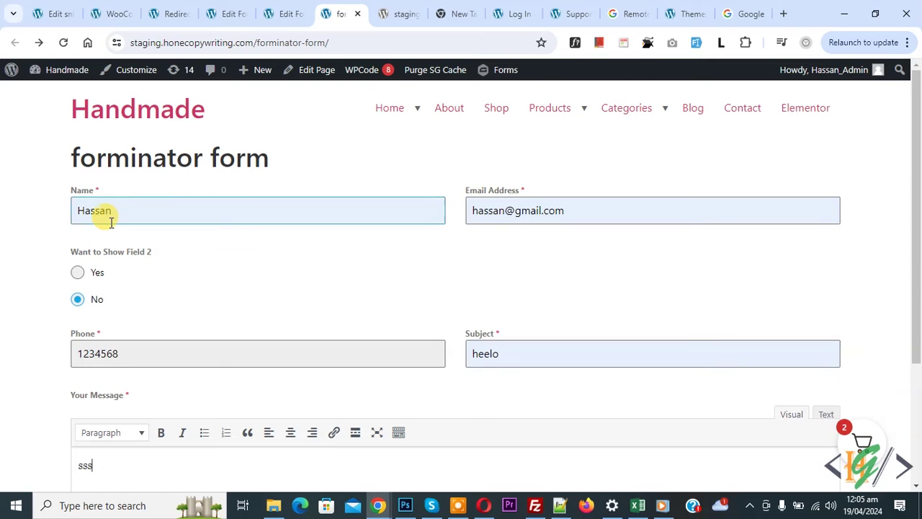
{"action": "scroll", "coordinate": [193, 252], "scroll_direction": "down", "scroll_amount": 1}
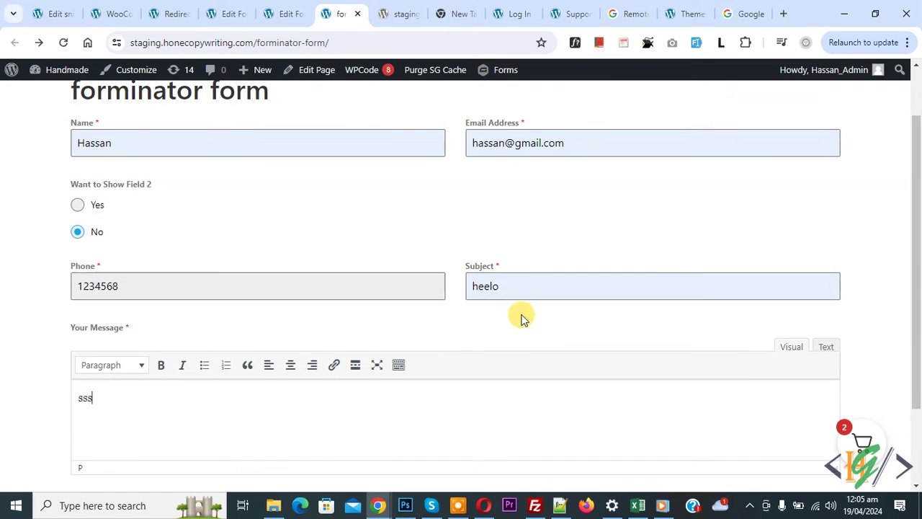
{"action": "scroll", "coordinate": [195, 249], "scroll_direction": "down", "scroll_amount": 1}
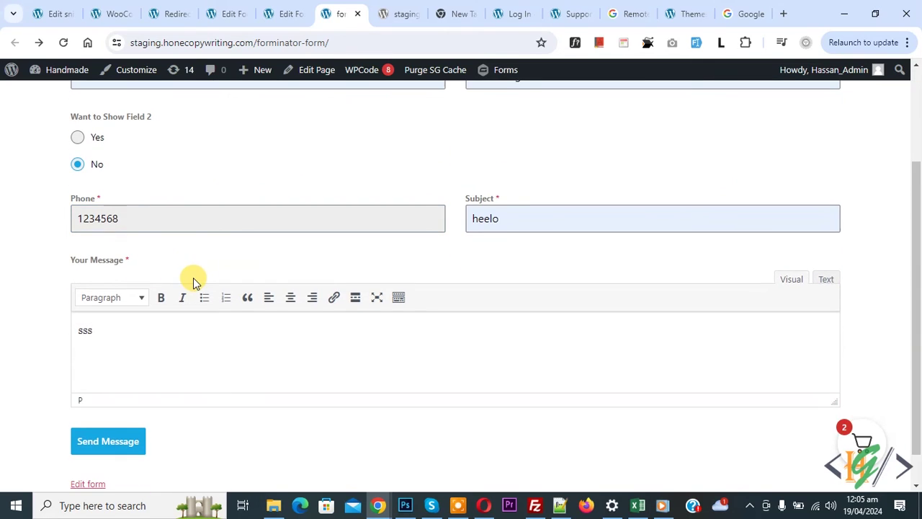
{"action": "left_click", "coordinate": [122, 442]}
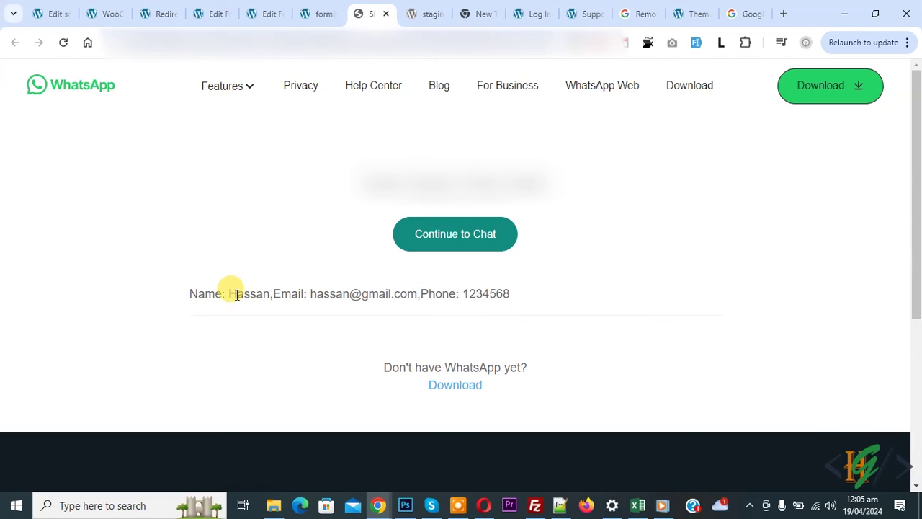
- Check the submitted email and phone in the WhatsApp message, then continue to the chat
{"action": "left_click_drag", "start_coordinate": [317, 294], "coordinate": [401, 296]}
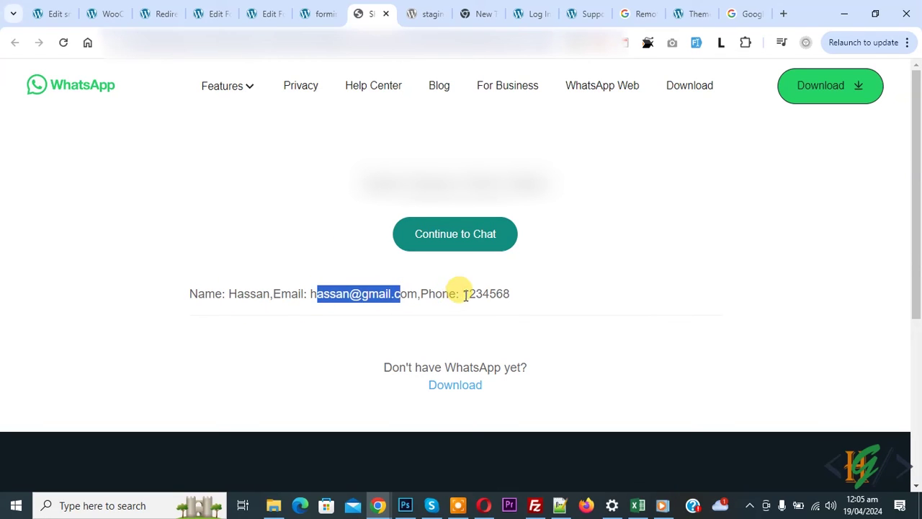
{"action": "left_click_drag", "start_coordinate": [461, 294], "coordinate": [513, 297]}
{"action": "left_click", "coordinate": [430, 301]}
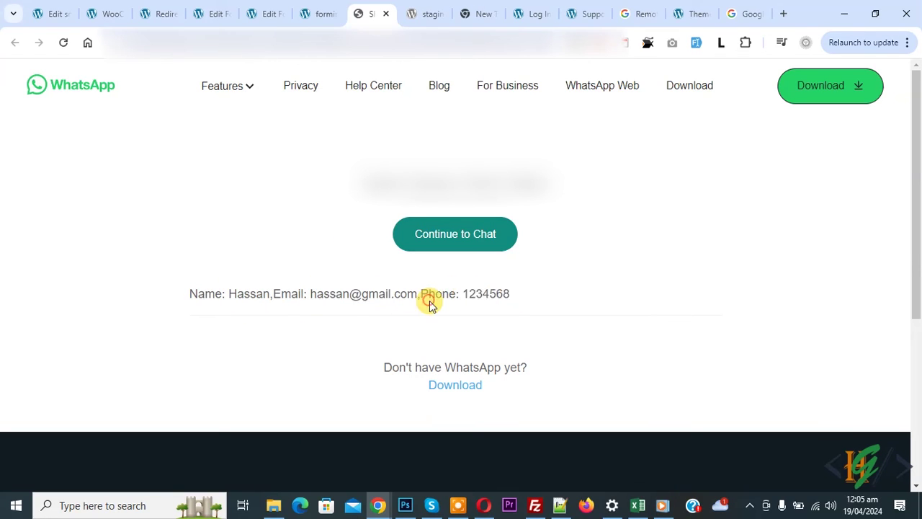
{"action": "left_click", "coordinate": [441, 249]}
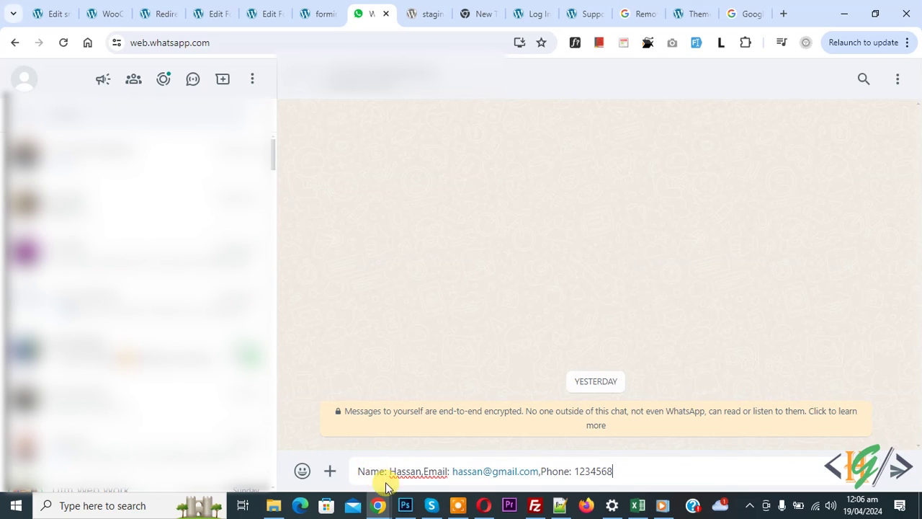
- Confirm the Email line in the WhatsApp Web draft, then return to the form editor
{"action": "double_click", "coordinate": [426, 470]}
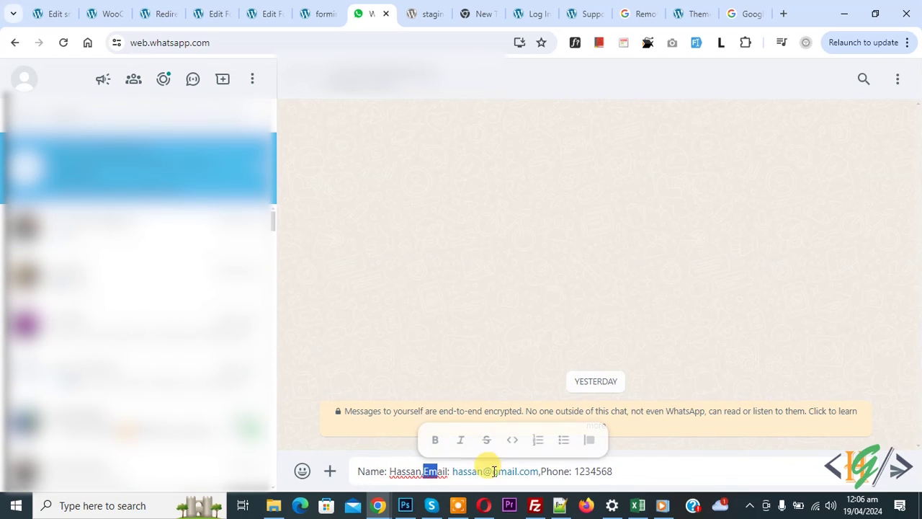
{"action": "left_click", "coordinate": [546, 470]}
{"action": "left_click", "coordinate": [267, 11]}
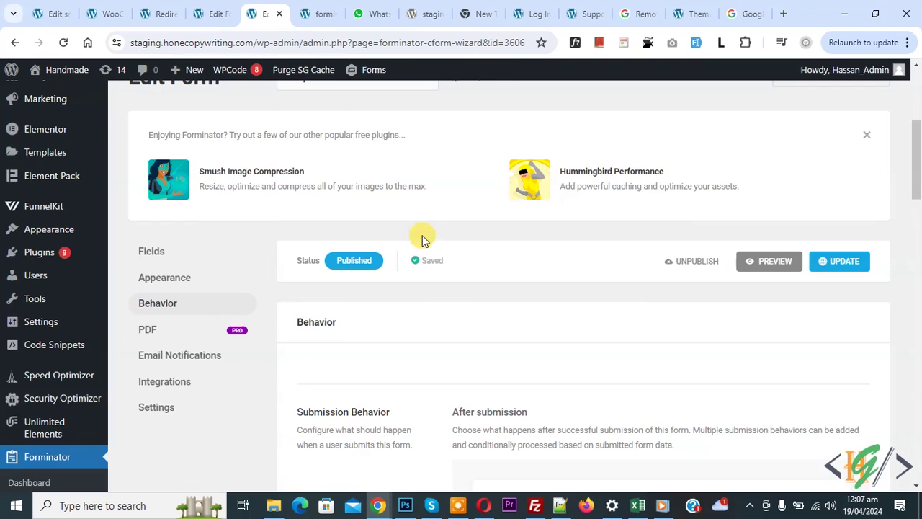